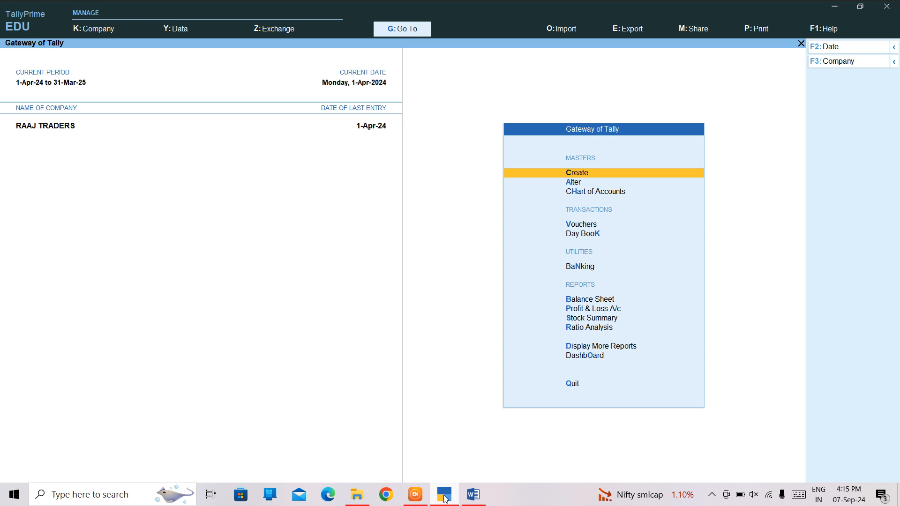
Open gst.gov.in in Chrome and try submitting the portal's login form with the username and password left blank
{"action": "left_click", "coordinate": [385, 495]}
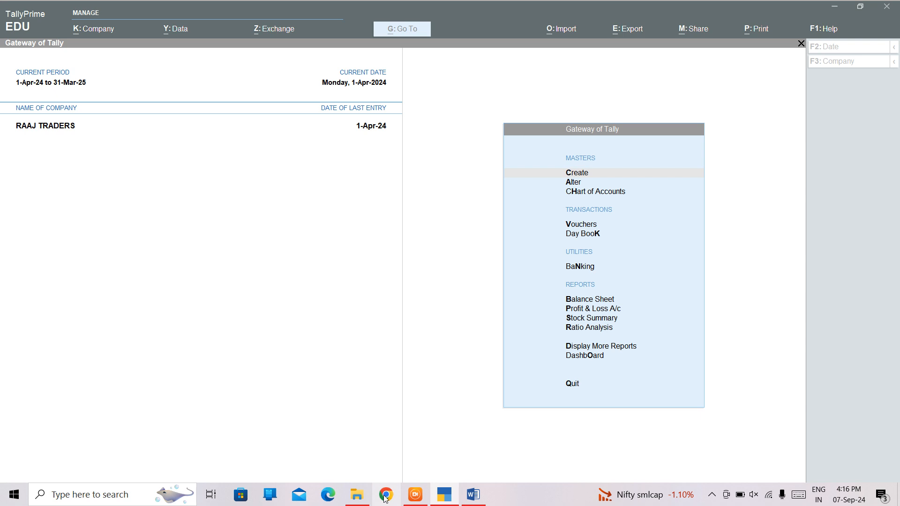
{"action": "left_click", "coordinate": [385, 496]}
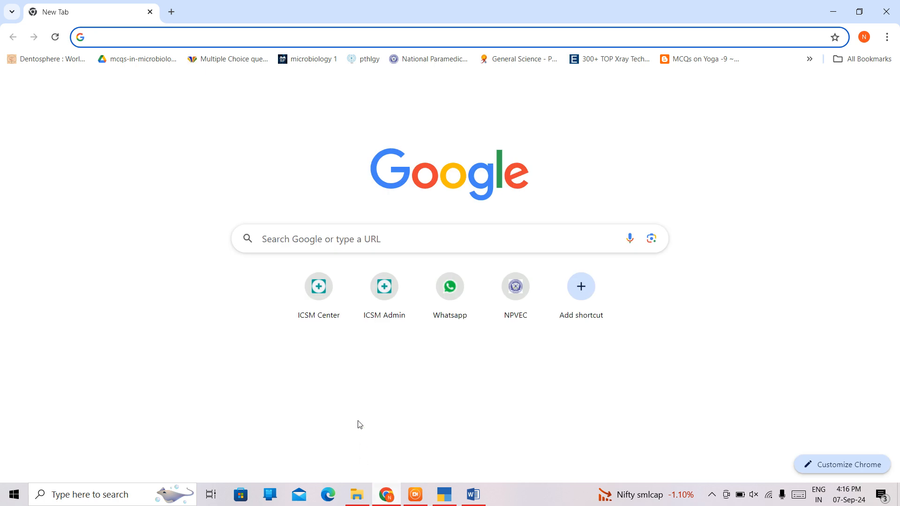
{"action": "left_click", "coordinate": [345, 242]}
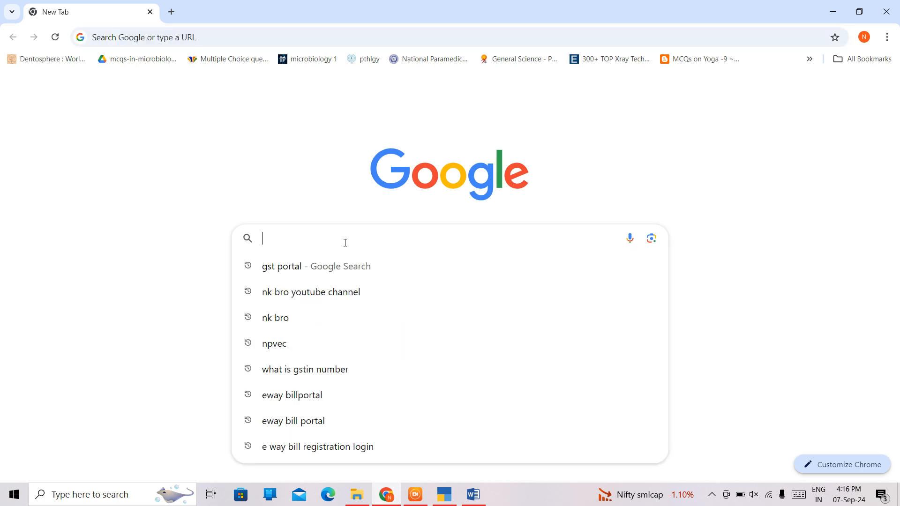
{"action": "type", "text": "gst"}
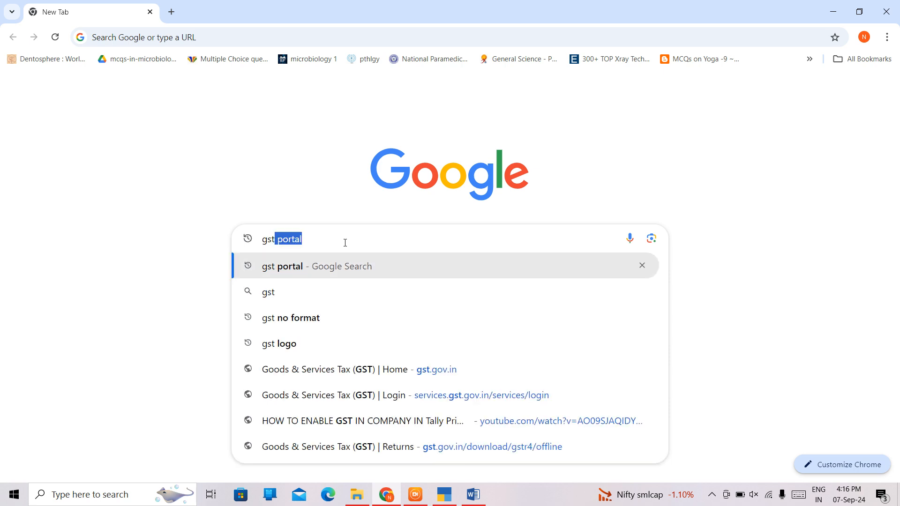
{"action": "type", "text": ".gov"}
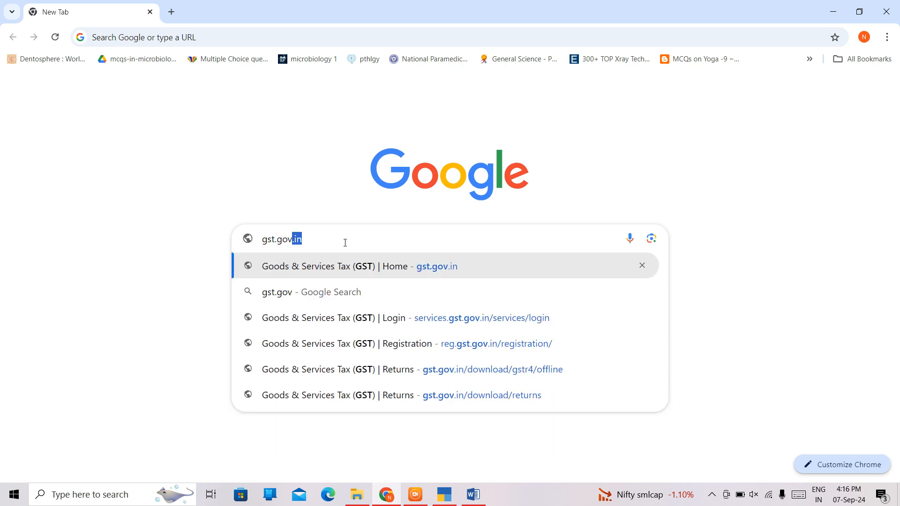
{"action": "type", "text": ".in"}
{"action": "key", "text": "Return"}
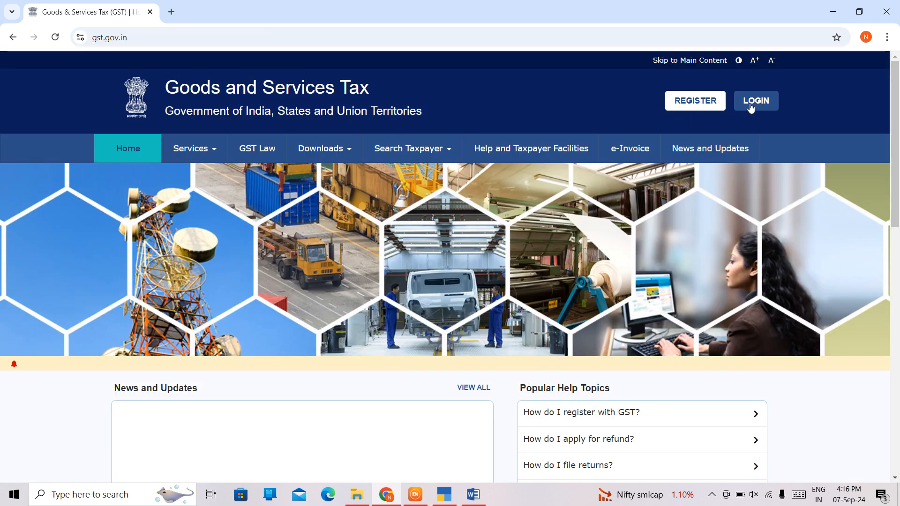
{"action": "left_click", "coordinate": [751, 107]}
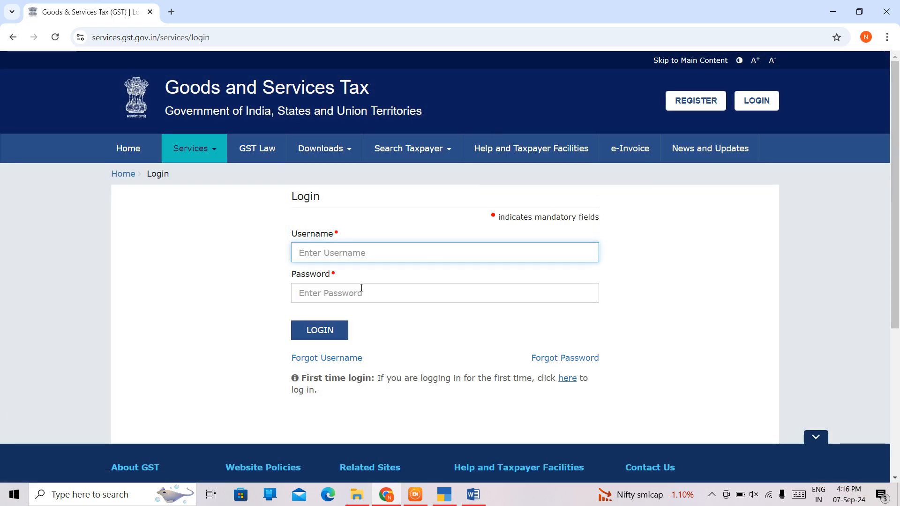
{"action": "left_click", "coordinate": [328, 331]}
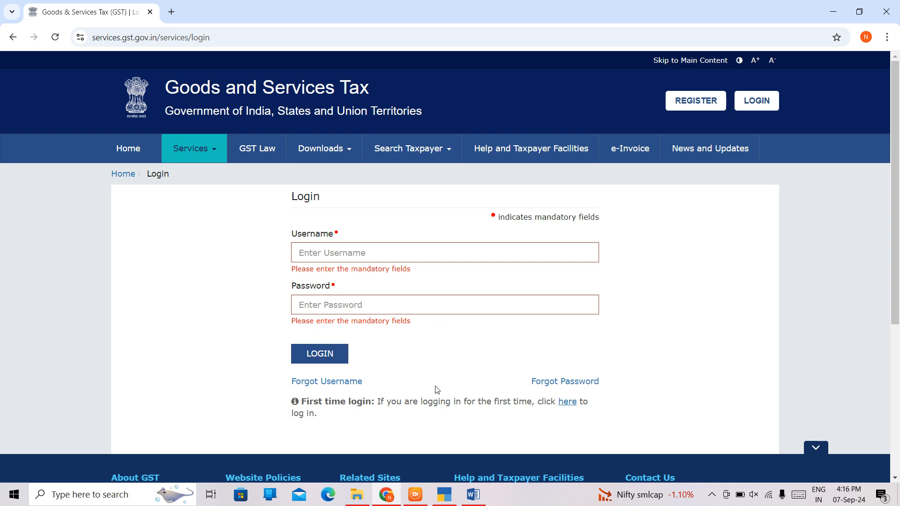
Switch to the IFRA TALLY NOTES document in Word and add the centred, bold, underlined heading "GSTR-7"
{"action": "left_click", "coordinate": [473, 495]}
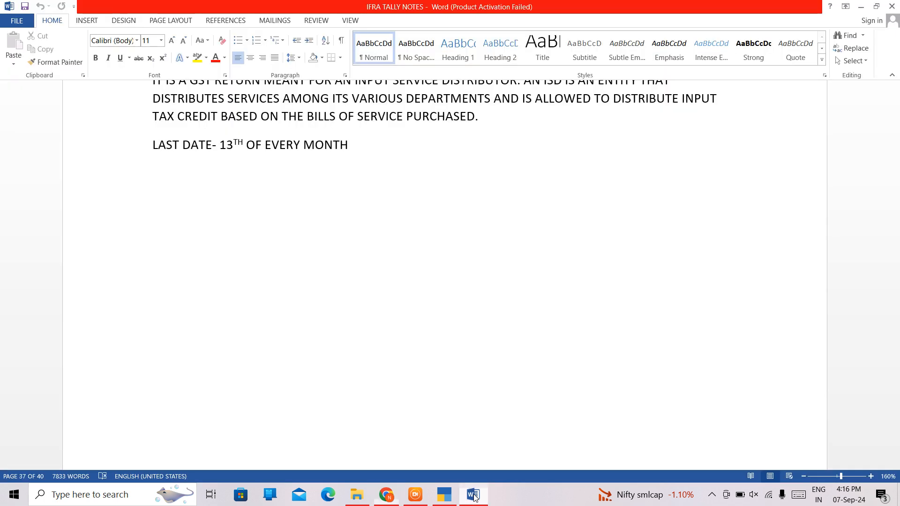
{"action": "key", "text": "ctrl+b"}
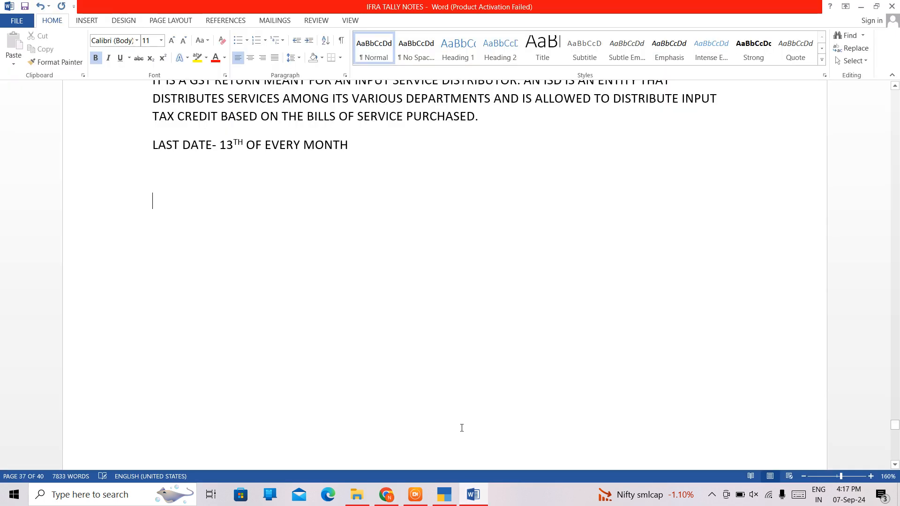
{"action": "key", "text": "ctrl+e"}
{"action": "key", "text": "ctrl+u"}
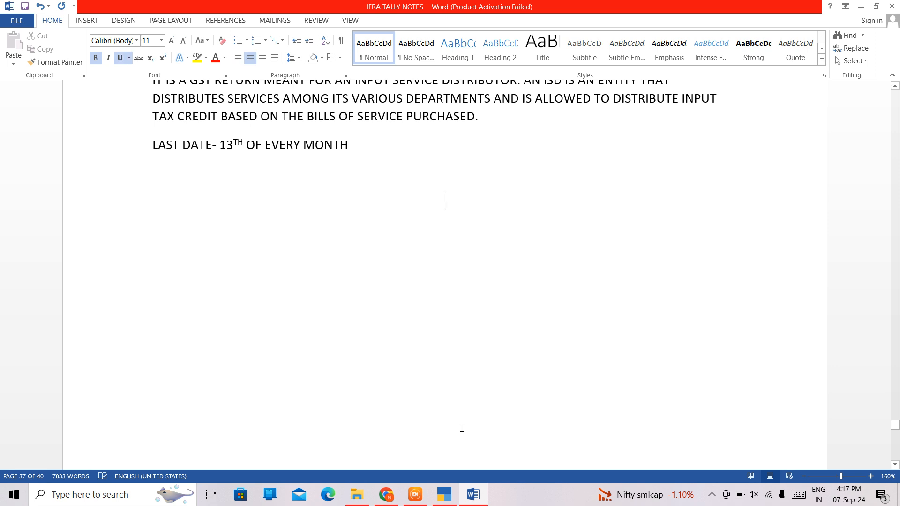
{"action": "type", "text": "GSTST"}
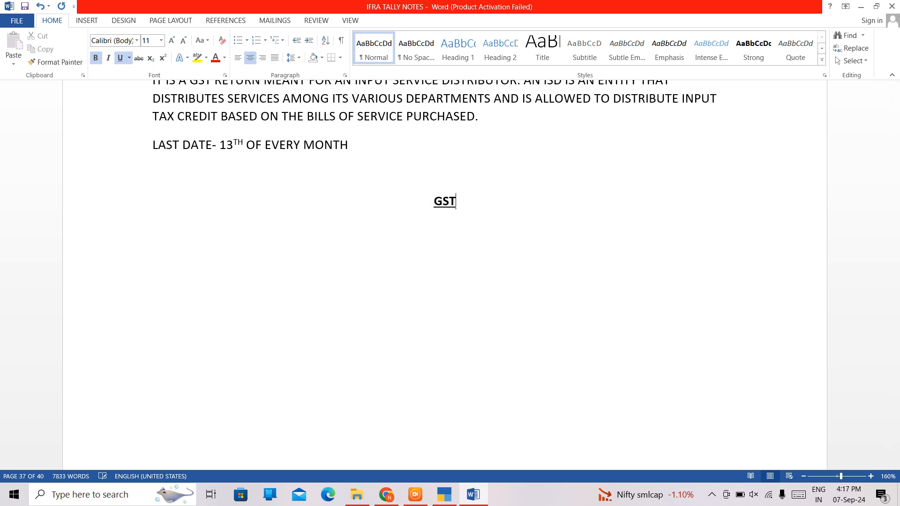
{"action": "key", "text": "BackSpace"}
{"action": "key", "text": "BackSpace"}
{"action": "type", "text": "R"}
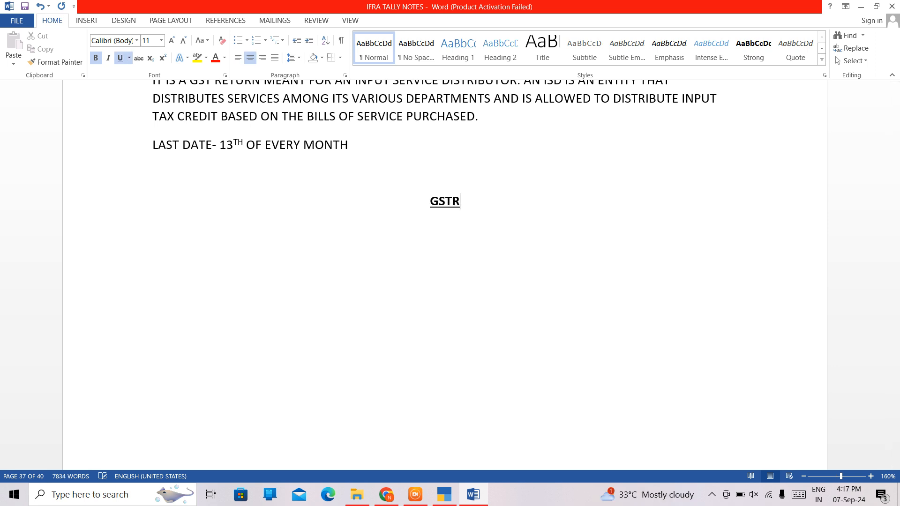
{"action": "type", "text": "-7"}
Start a left-aligned paragraph without bold or underline below the heading, reading "IT IS A FORM THAT IS GENERATED BY THE GST PORTAL"
{"action": "key", "text": "Return"}
{"action": "key", "text": "ctrl+l"}
{"action": "key", "text": "ctrl+b"}
{"action": "key", "text": "ctrl+u"}
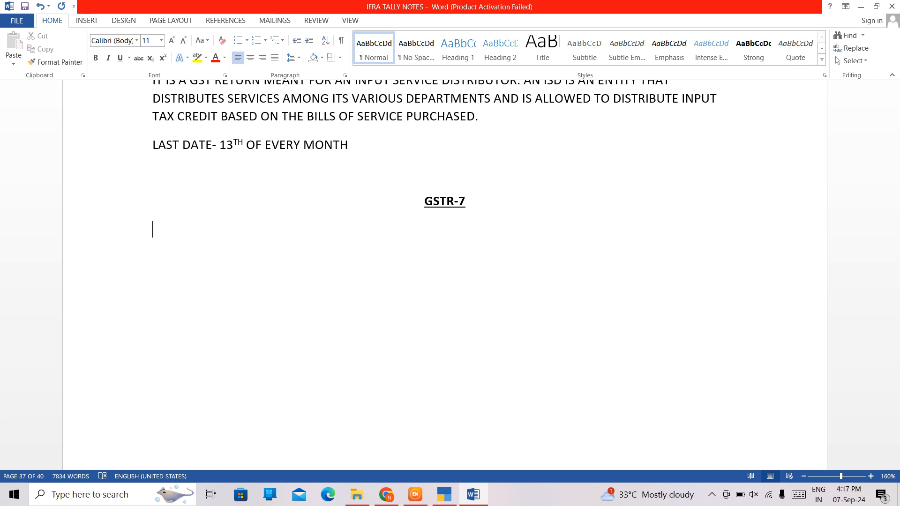
{"action": "type", "text": "IT IS A FORM"}
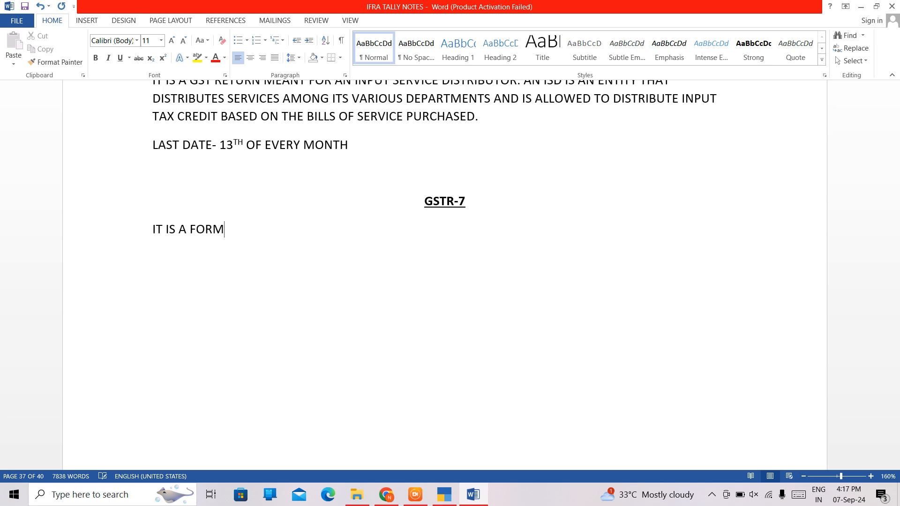
{"action": "type", "text": " THAT IS GENERATED BY"}
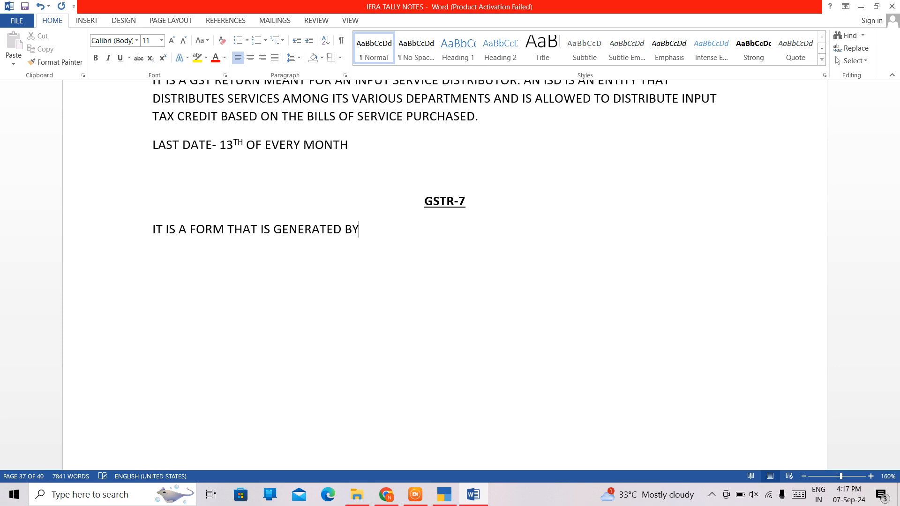
{"action": "type", "text": " THE GST PORTAL"}
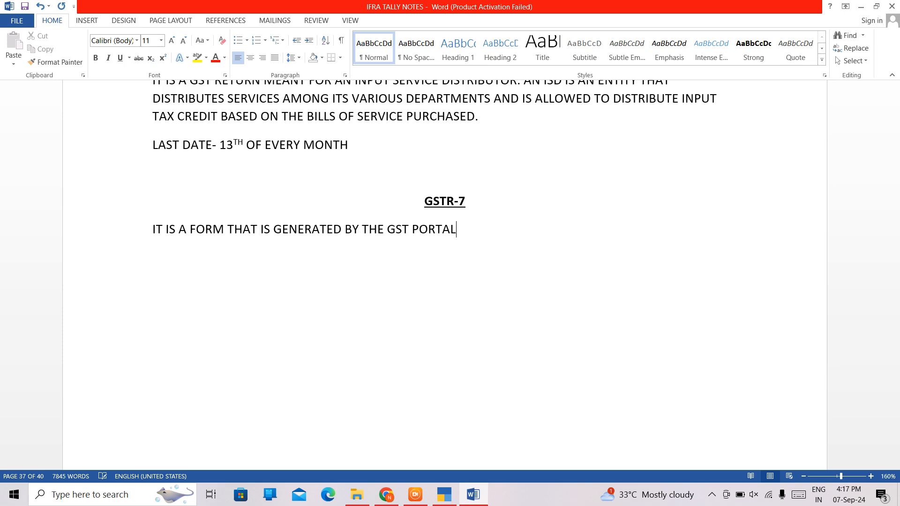
Continue the sentence with "FOR THE DEDUCTEE(THE PERSON FROM WHOSE PAYMENT"
{"action": "type", "text": " FOR THE"}
{"action": "type", "text": " DED"}
{"action": "type", "text": "UCT"}
{"action": "type", "text": "E"}
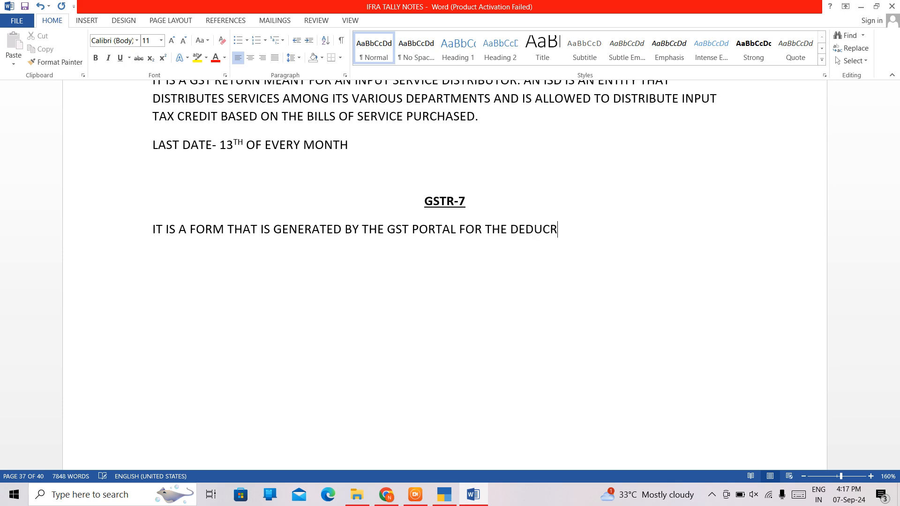
{"action": "key", "text": "BackSpace"}
{"action": "type", "text": "TEE(THE PERSON FROM"}
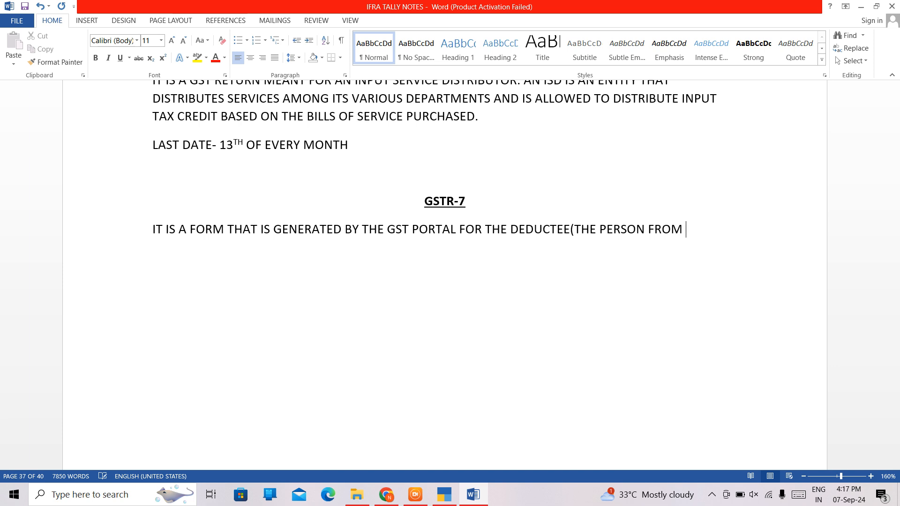
{"action": "type", "text": " WHOSE PAYMENT"}
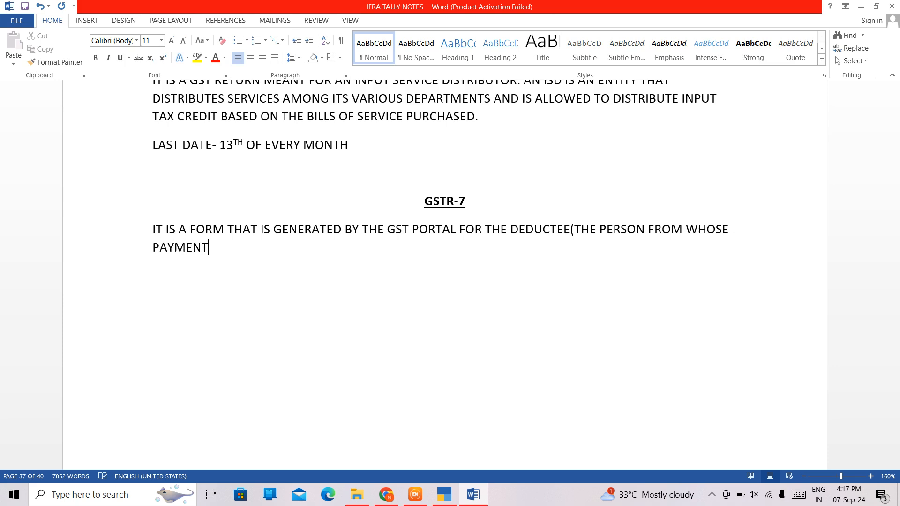
Complete the parenthesis about the deductee with "TDS HAS BEEN DEDUCTED)"
{"action": "type", "text": " TDS HA"}
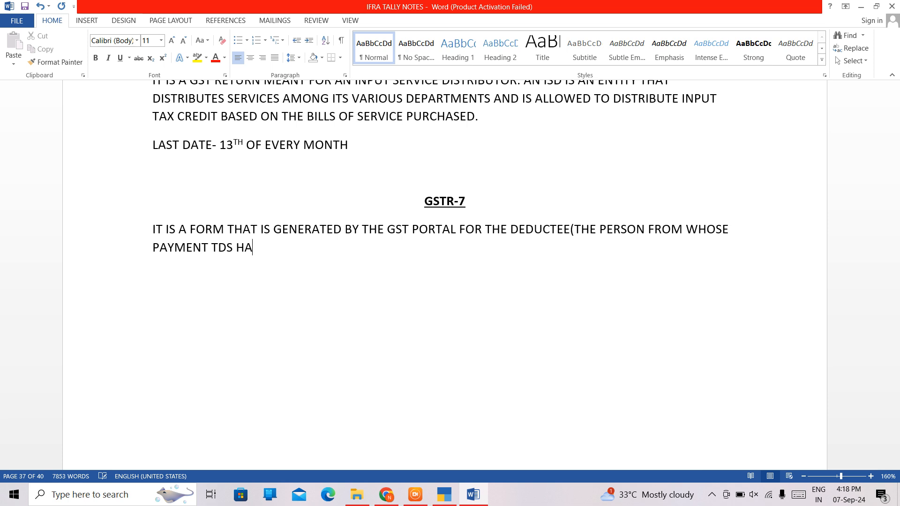
{"action": "type", "text": "S BEEN DEDUSTED"}
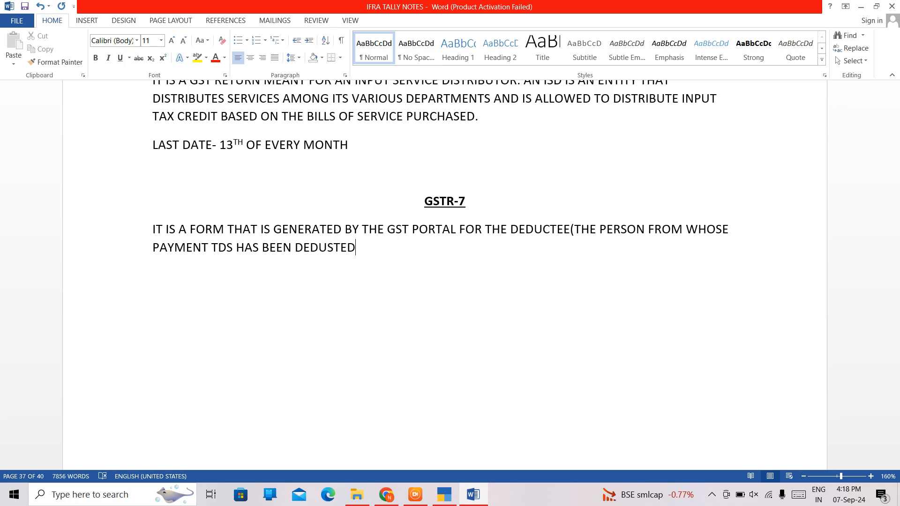
{"action": "key", "text": "Left"}
{"action": "key", "text": "Left"}
{"action": "key", "text": "Left"}
{"action": "key", "text": "BackSpace"}
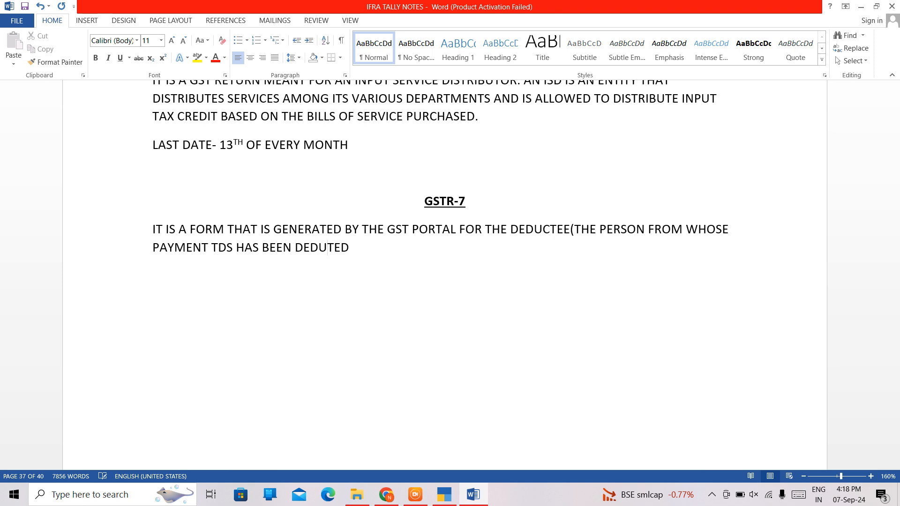
{"action": "type", "text": "C"}
{"action": "key", "text": "Right"}
{"action": "key", "text": "Right"}
{"action": "key", "text": "Right"}
{"action": "type", "text": ")"}
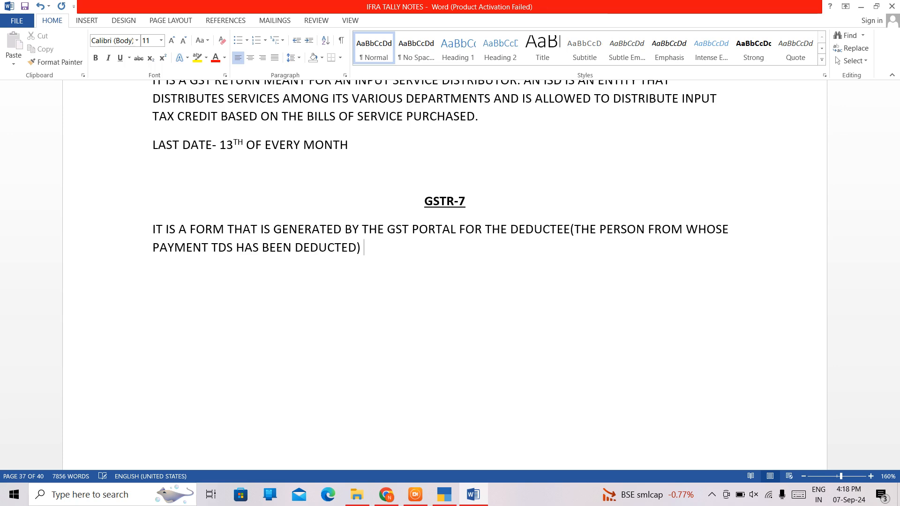
Extend the GSTR-7 sentence with "BASED ON THE DETAILS FILED BY"
{"action": "type", "text": " BASED "}
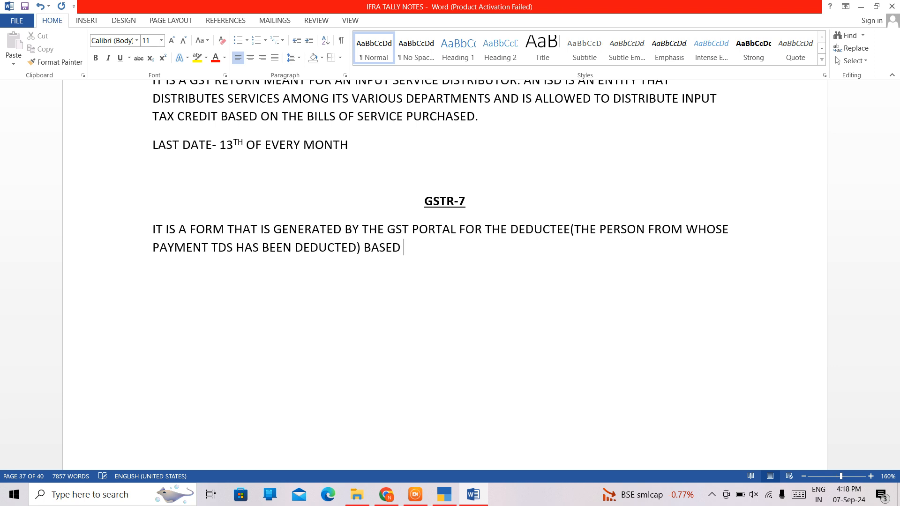
{"action": "type", "text": "ON THE DEETA"}
{"action": "key", "text": "BackSpace"}
{"action": "key", "text": "BackSpace"}
{"action": "key", "text": "BackSpace"}
{"action": "type", "text": "TA"}
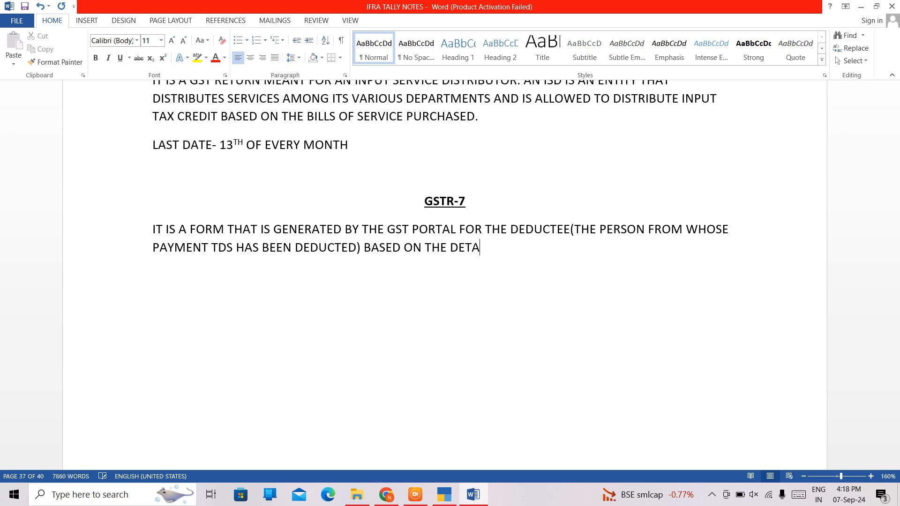
{"action": "type", "text": "IKS"}
{"action": "key", "text": "BackSpace"}
{"action": "key", "text": "BackSpace"}
{"action": "key", "text": "BackSpace"}
{"action": "type", "text": "ILS FILED BY"}
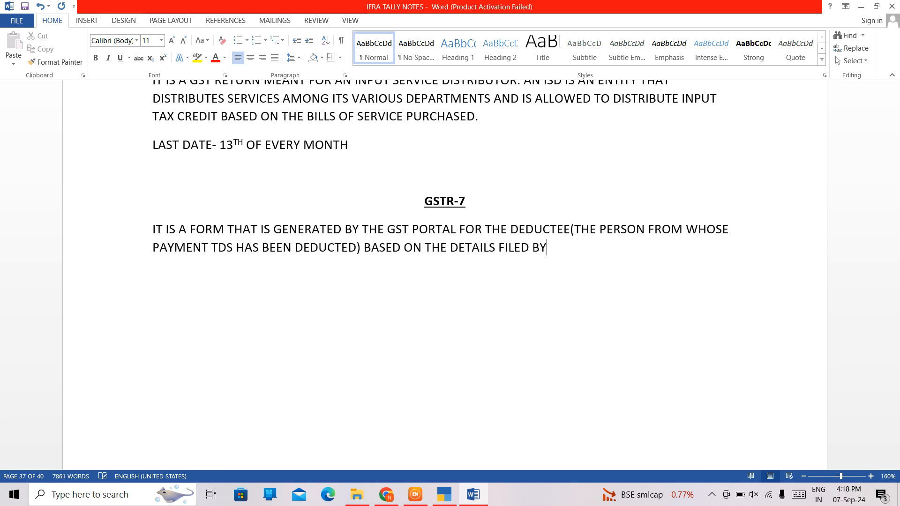
Finish the sentence with "THE DEDUCTOR (THE PERSON WHO DEDUCTS TDS)."
{"action": "type", "text": " THE D"}
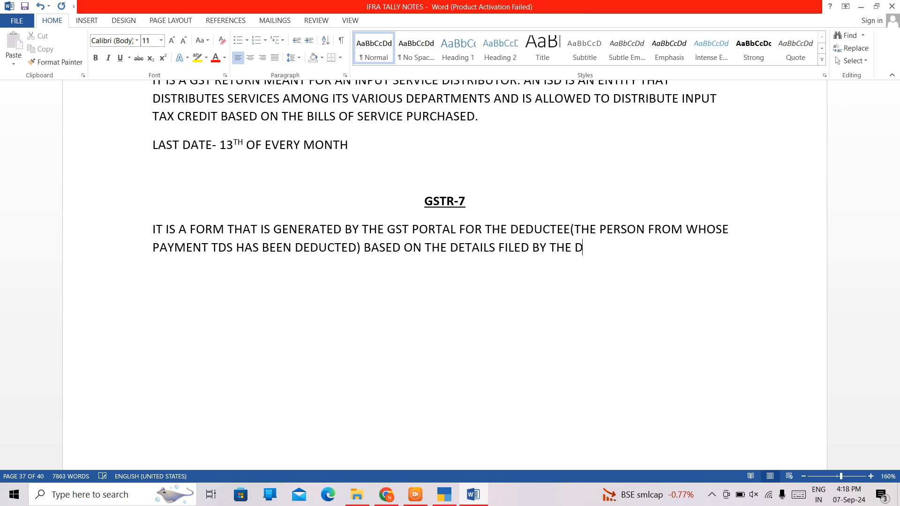
{"action": "type", "text": "EDUCTOR (THE PERSON"}
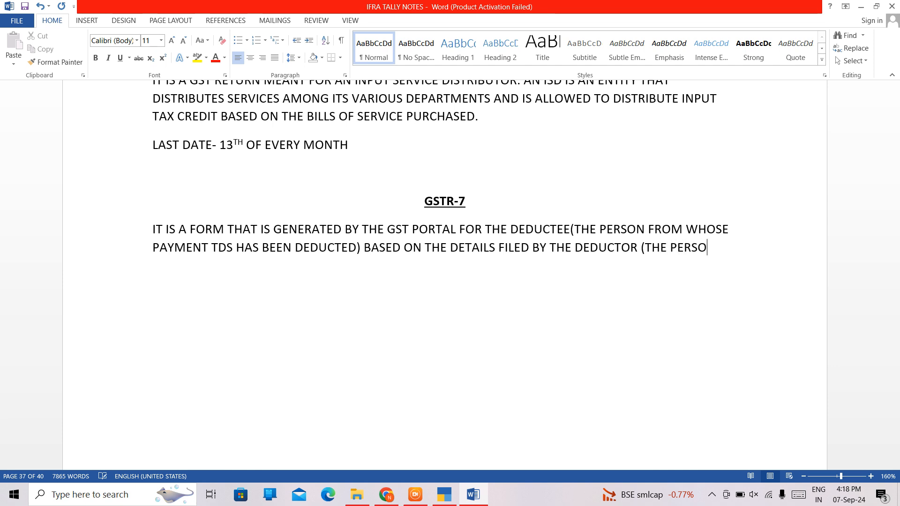
{"action": "key", "text": "BackSpace"}
{"action": "type", "text": "N)"}
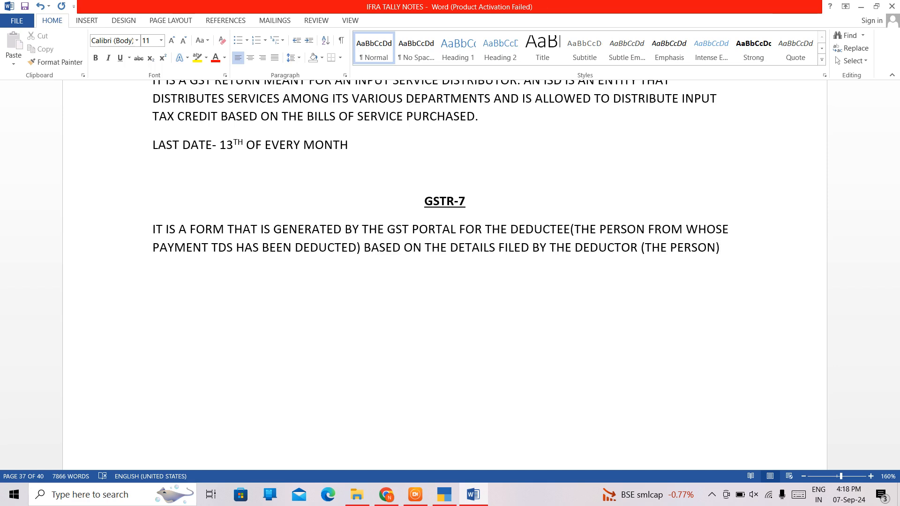
{"action": "key", "text": "Left"}
{"action": "type", "text": "W"}
{"action": "type", "text": "="}
{"action": "key", "text": "BackSpace"}
{"action": "key", "text": "BackSpace"}
{"action": "type", "text": "W"}
{"action": "type", "text": "HO "}
{"action": "type", "text": "DEC"}
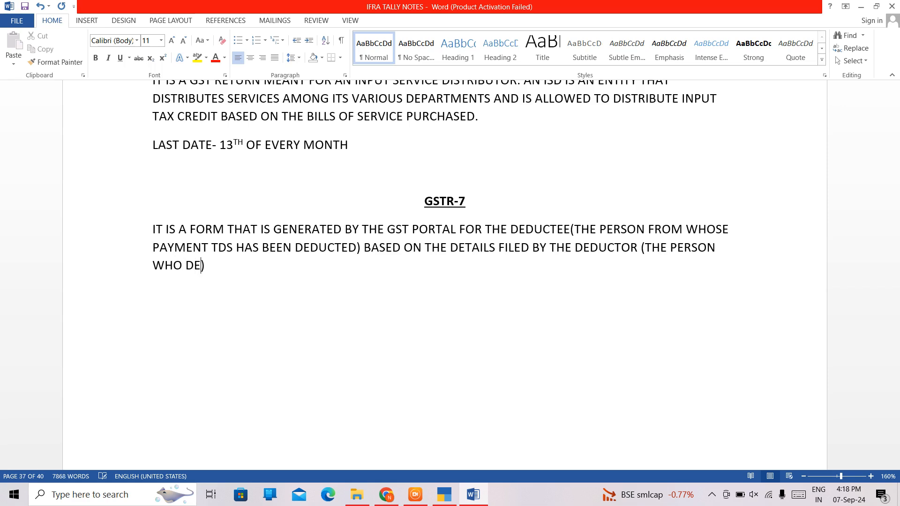
{"action": "key", "text": "BackSpace"}
{"action": "type", "text": "DUCTS TDS"}
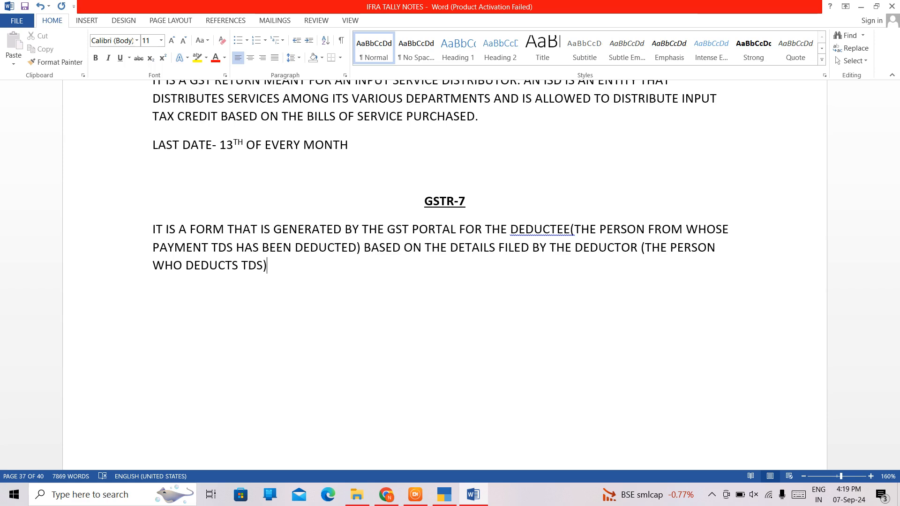
{"action": "type", "text": ". "}
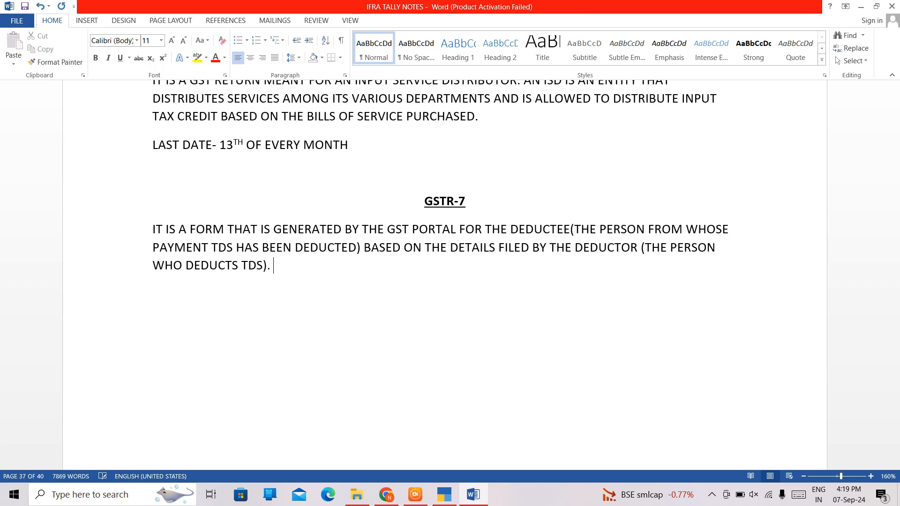
Begin a second sentence in the GSTR-7 paragraph with "IT PROVIDES THE INFO ABOUT TDS DEDUCTED"
{"action": "type", "text": "IT PROVI"}
{"action": "type", "text": "DES THE"}
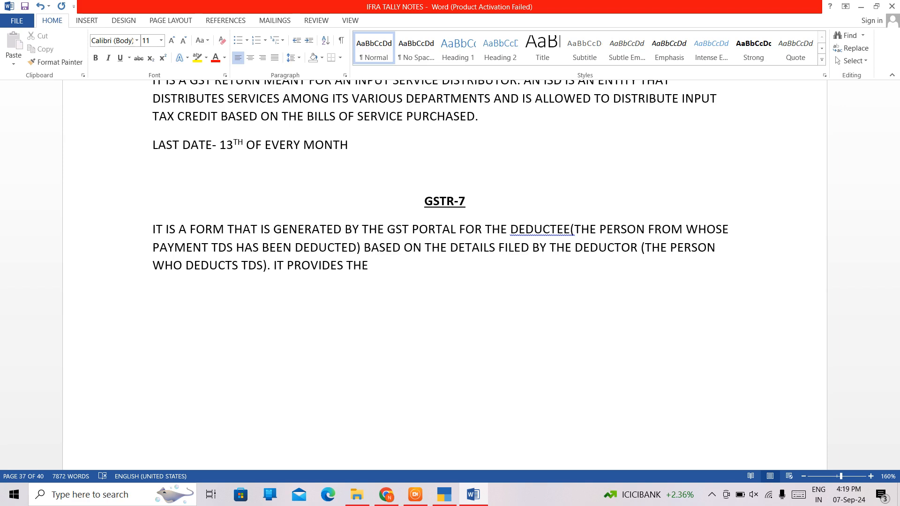
{"action": "type", "text": " INFOR"}
{"action": "key", "text": "BackSpace"}
{"action": "type", "text": "ABOUT"}
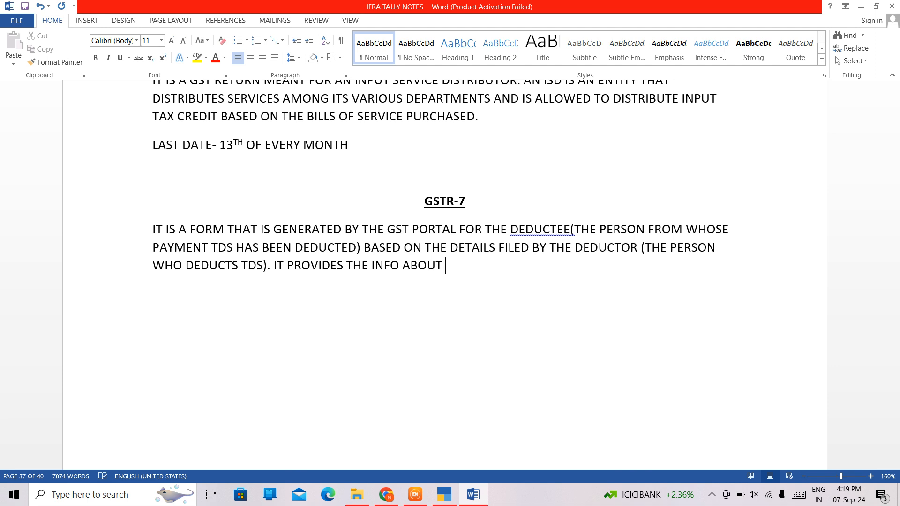
{"action": "type", "text": " TDS DEDUCTED"}
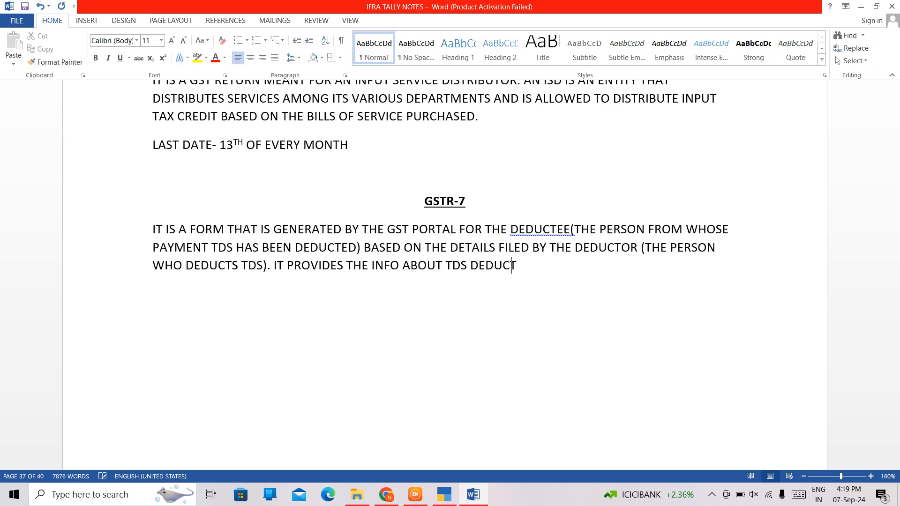
Continue the sentence with "BY THE DEDUCTOR & DETAILS OF THE DEDUCTEE"
{"action": "type", "text": " BY THE DEDUCTO"}
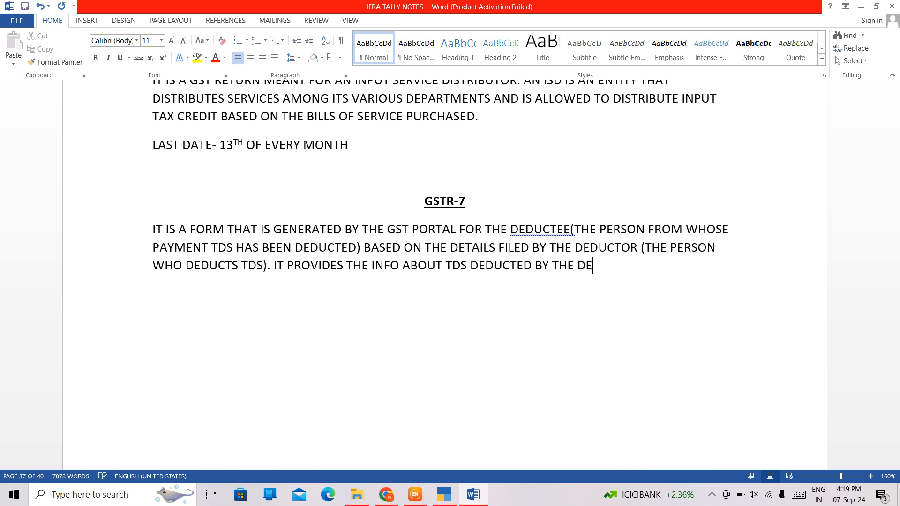
{"action": "type", "text": "R & DE"}
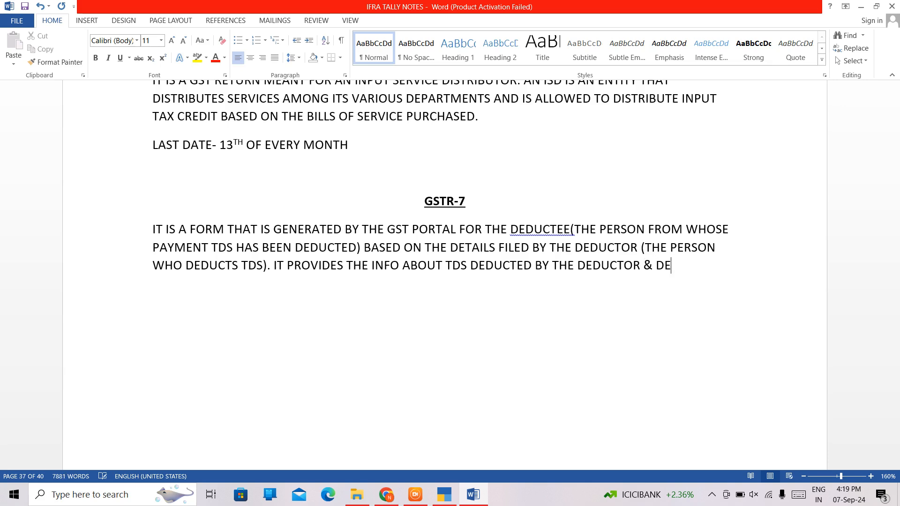
{"action": "type", "text": "TAILS "}
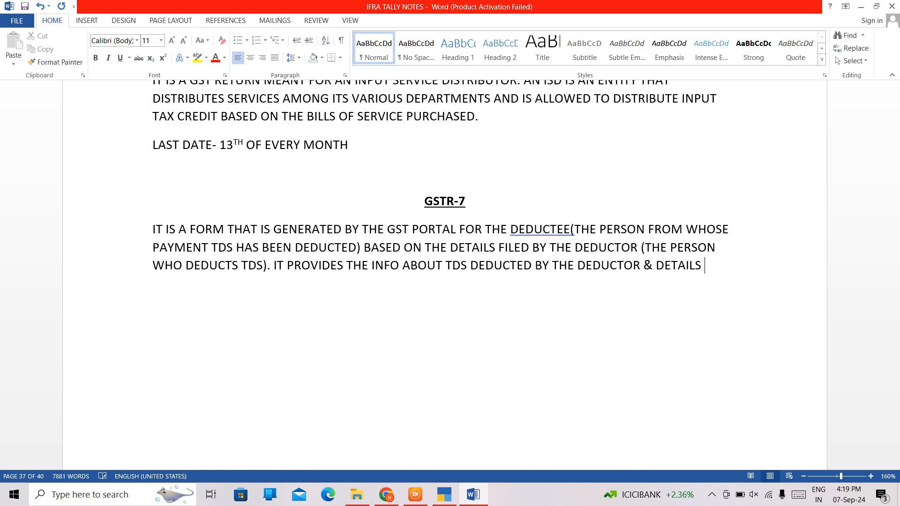
{"action": "type", "text": "OF THEDEDUCTEE"}
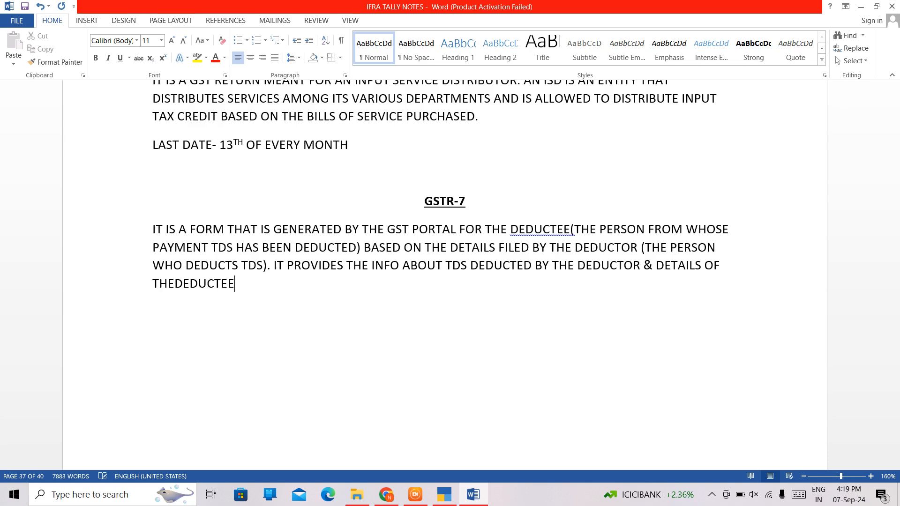
Insert the missing spaces in "THEDEDUCTEE" and "DEDUCTEE(THE PERSON", and end the GSTR-7 paragraph with a period
{"action": "key", "text": "Left"}
{"action": "key", "text": "Left"}
{"action": "key", "text": "Left"}
{"action": "key", "text": "Left"}
{"action": "key", "text": "Left"}
{"action": "key", "text": "Left"}
{"action": "key", "text": "Left"}
{"action": "key", "text": "Left"}
{"action": "key", "text": "Right"}
{"action": "key", "text": "Right"}
{"action": "key", "text": "Right"}
{"action": "key", "text": "Right"}
{"action": "key", "text": "Right"}
{"action": "key", "text": "Right"}
{"action": "key", "text": "Right"}
{"action": "key", "text": "Right"}
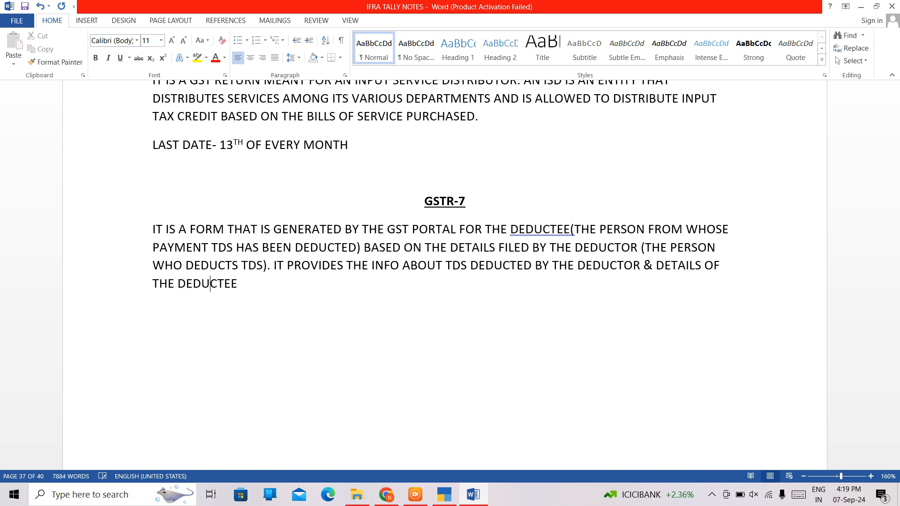
{"action": "type", "text": "."}
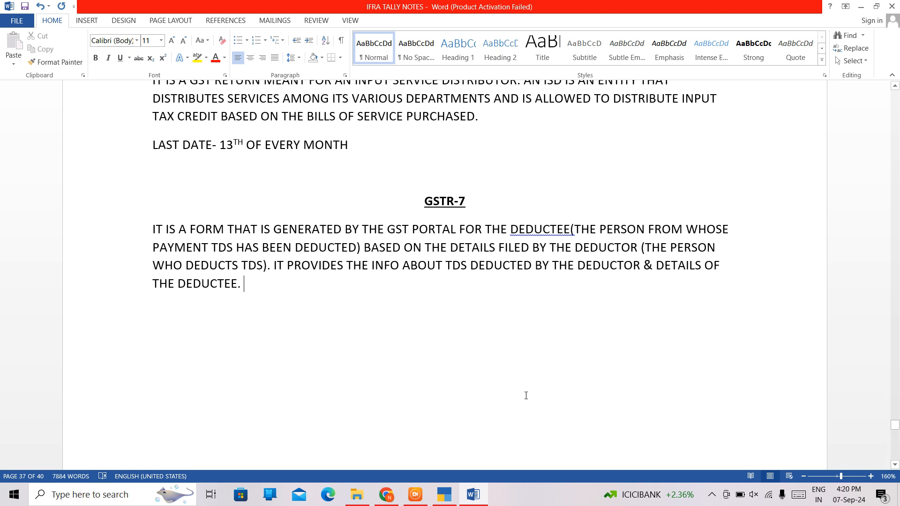
{"action": "left_click", "coordinate": [570, 232]}
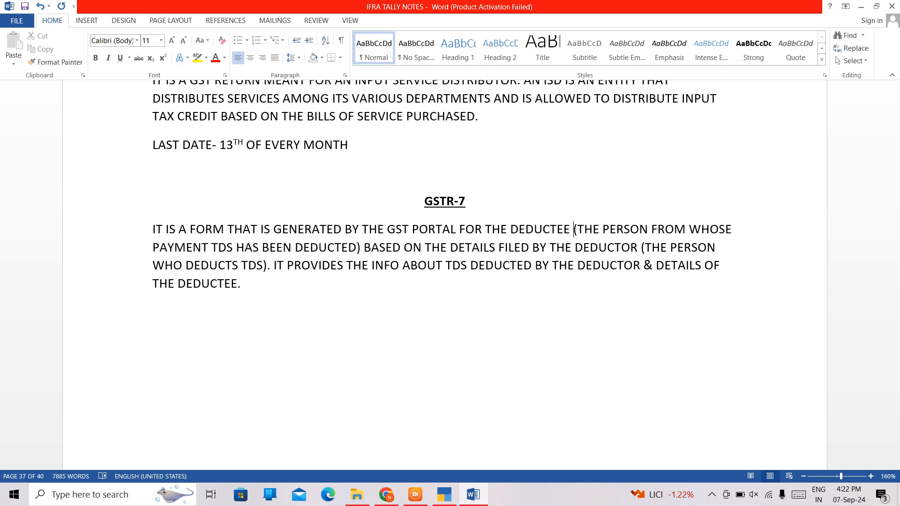
Add the line "TDS- TAX DEDUCTED AT SOURCE" below the GSTR-7 paragraph
{"action": "left_click", "coordinate": [271, 292]}
{"action": "key", "text": "Return"}
{"action": "type", "text": "TDS"}
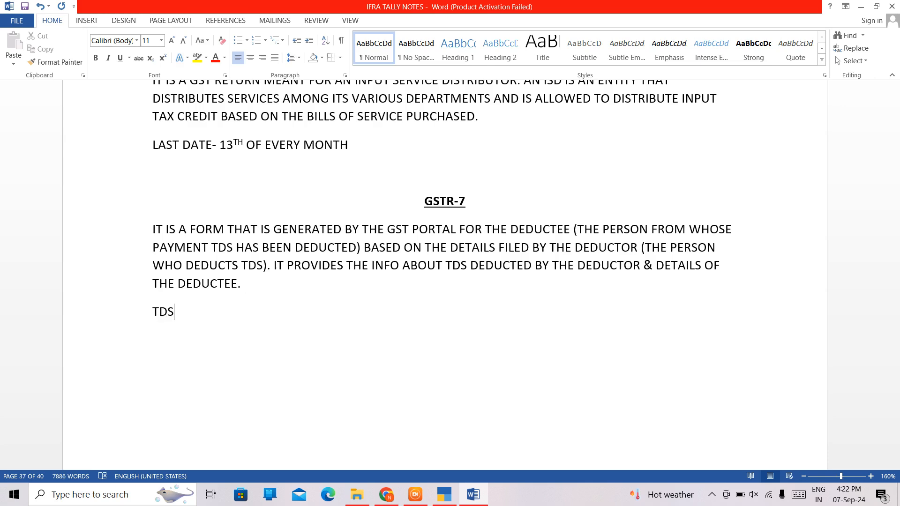
{"action": "type", "text": "- TAX DED"}
{"action": "type", "text": "UCTED AT SOURCE"}
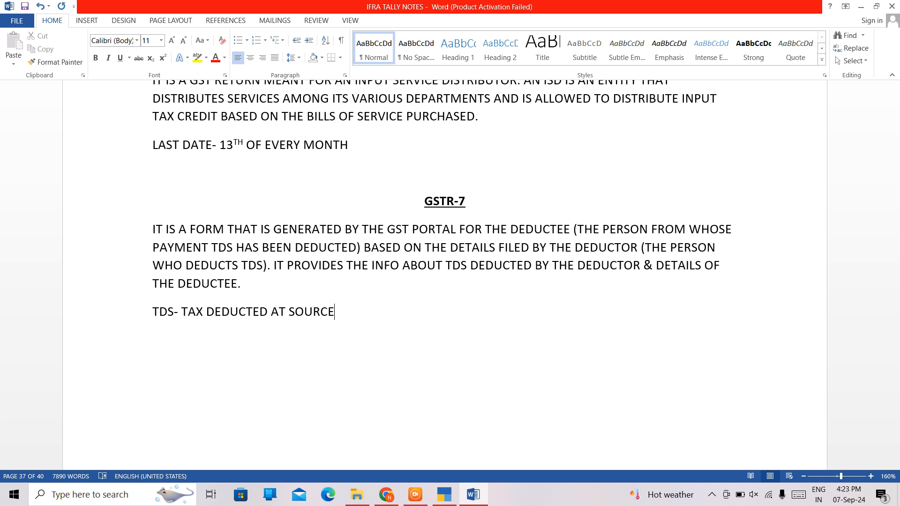
Add a bold, underlined, centred heading "GSTR-7A" below the TDS line
{"action": "key", "text": "Return"}
{"action": "type", "text": "beu"}
{"action": "key", "text": "BackSpace"}
{"action": "key", "text": "BackSpace"}
{"action": "key", "text": "BackSpace"}
{"action": "key", "text": "ctrl+b"}
{"action": "key", "text": "ctrl+e"}
{"action": "key", "text": "ctrl+u"}
{"action": "type", "text": "GST"}
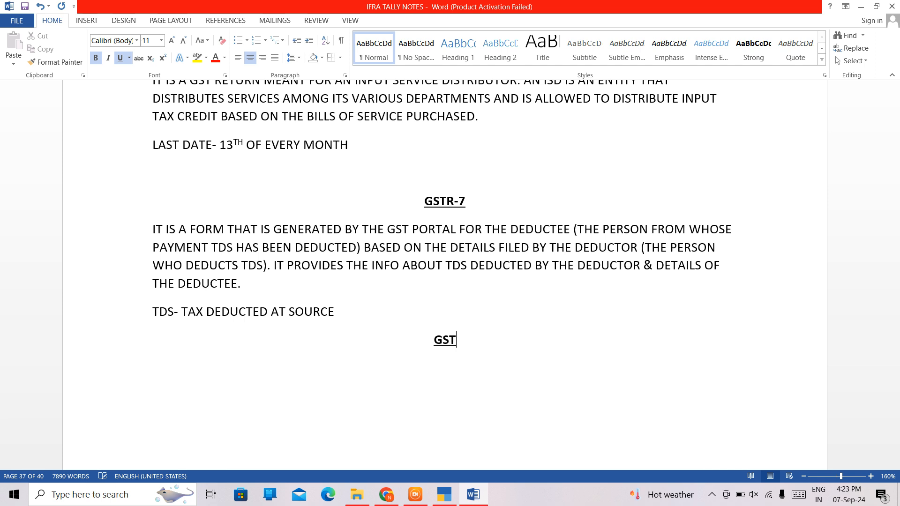
{"action": "type", "text": "R-"}
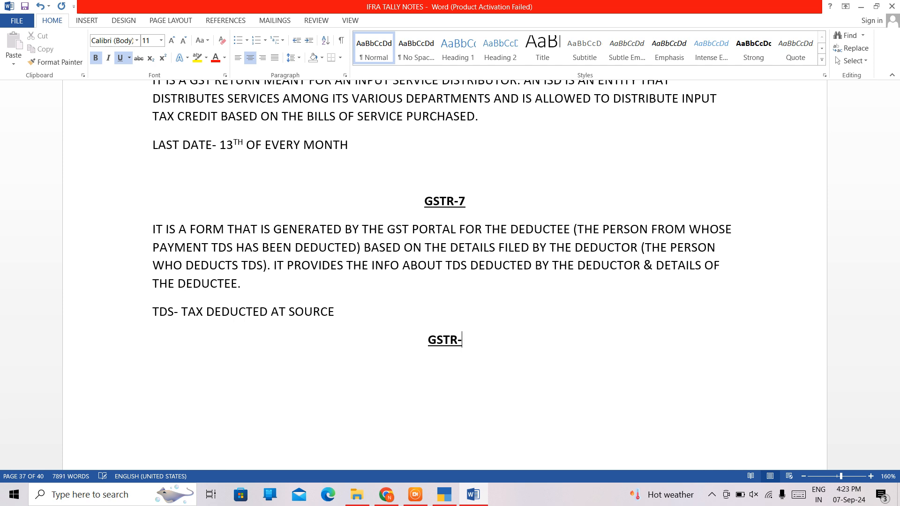
{"action": "type", "text": "7A"}
Start a left-aligned paragraph without bold or underline below the GSTR-7A heading
{"action": "key", "text": "Return"}
{"action": "key", "text": "ctrl+b"}
{"action": "key", "text": "ctrl+u"}
{"action": "key", "text": "ctrl+l"}
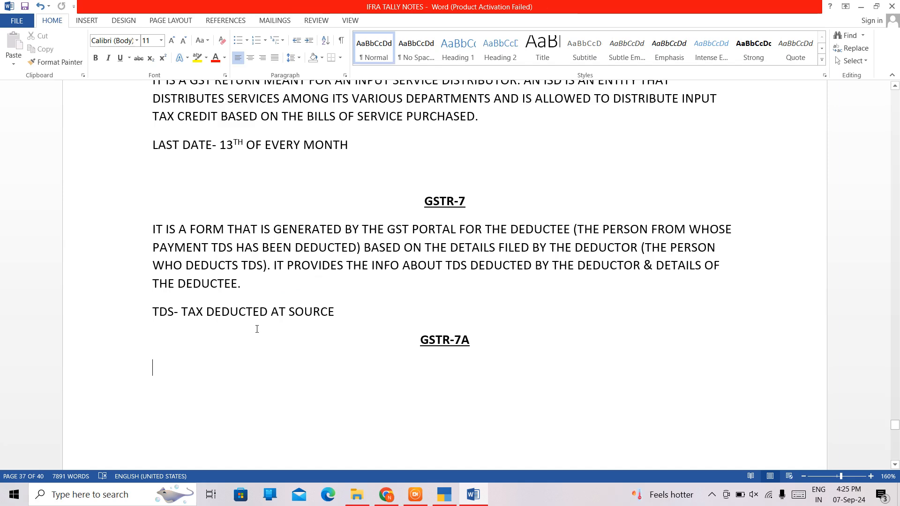
Insert the line "LAST DATE- 10TH OF NEXT MONTH" between the TDS line and the GSTR-7A heading
{"action": "left_click", "coordinate": [347, 315]}
{"action": "key", "text": "Return"}
{"action": "type", "text": "LAST"}
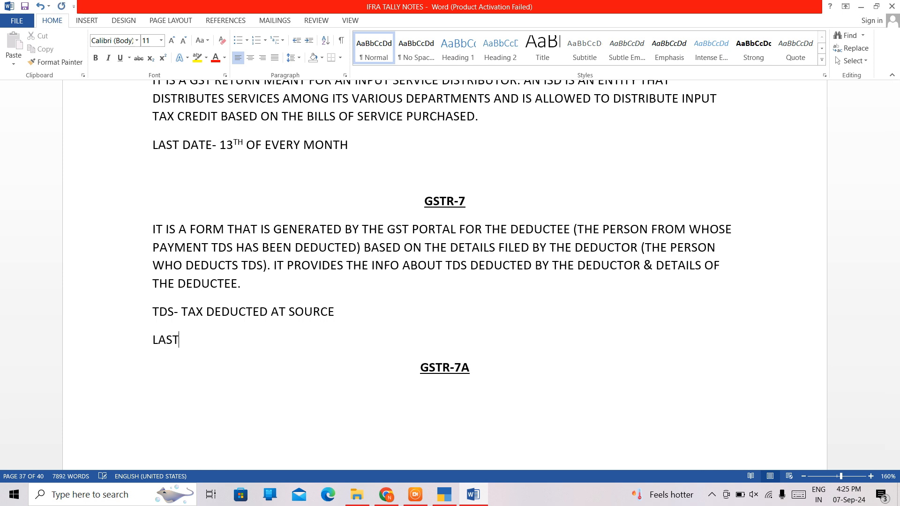
{"action": "type", "text": " DATE- "}
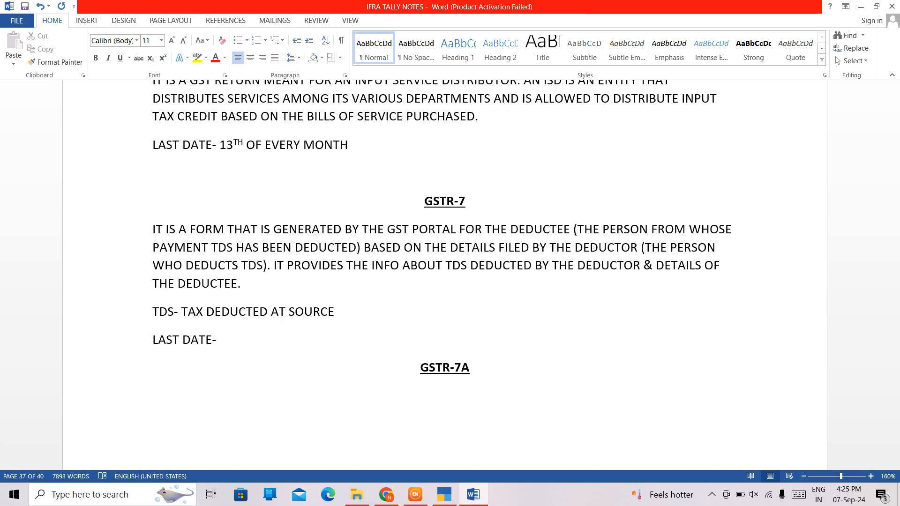
{"action": "type", "text": "10TH "}
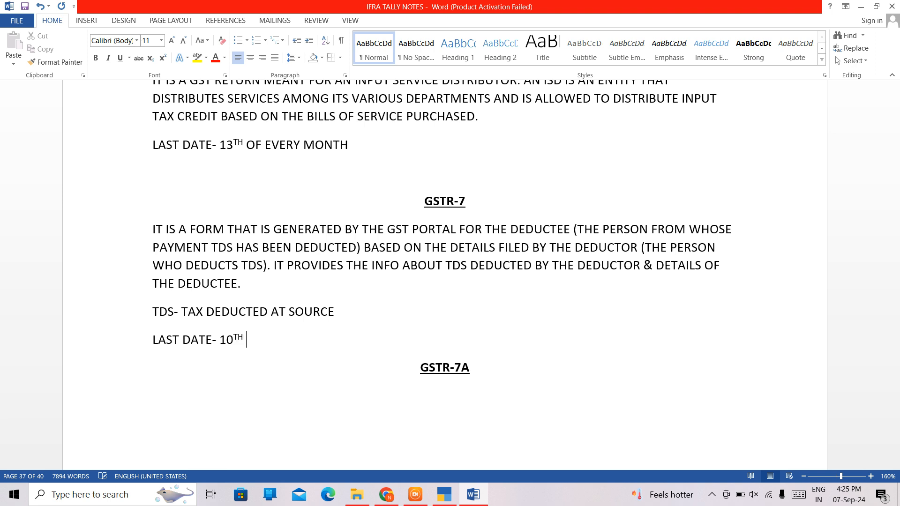
{"action": "type", "text": "OF NEXT MONT"}
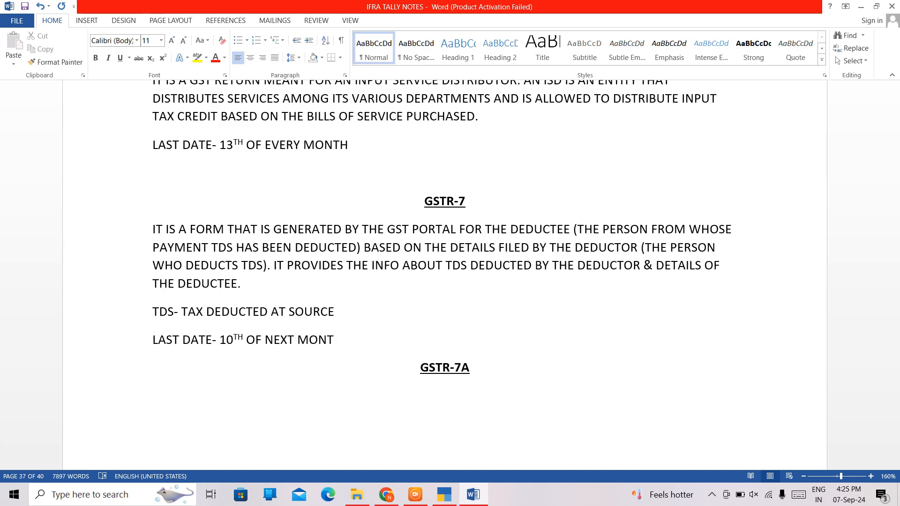
{"action": "type", "text": "H"}
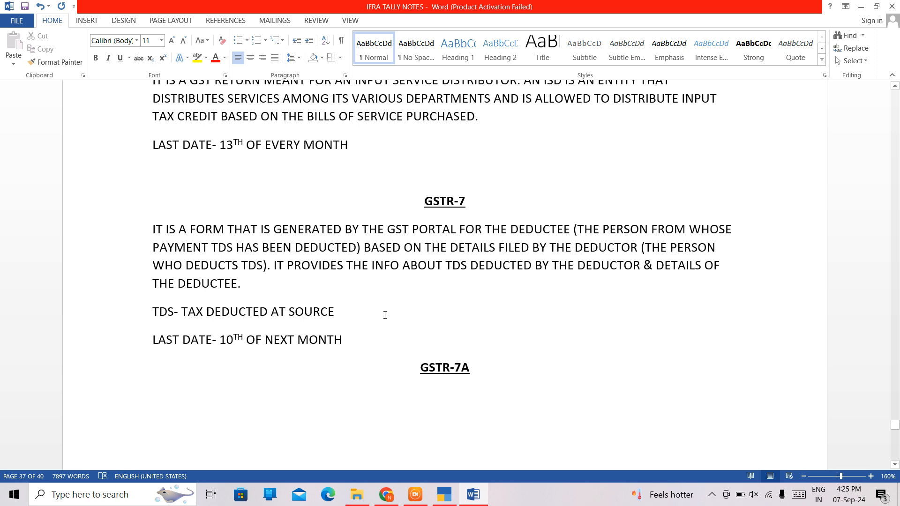